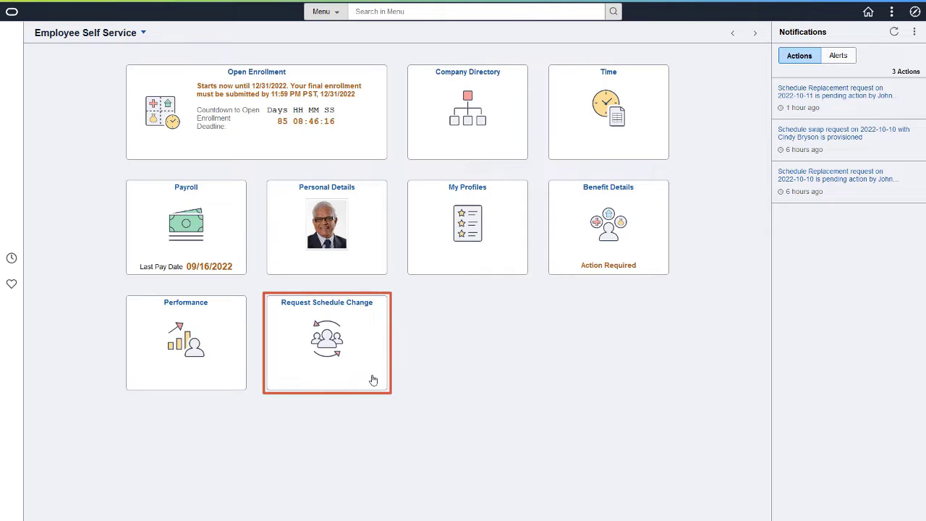
# Open the Request Schedule Change tile from the Employee Self Service homepage.
pyautogui.click(373, 380)
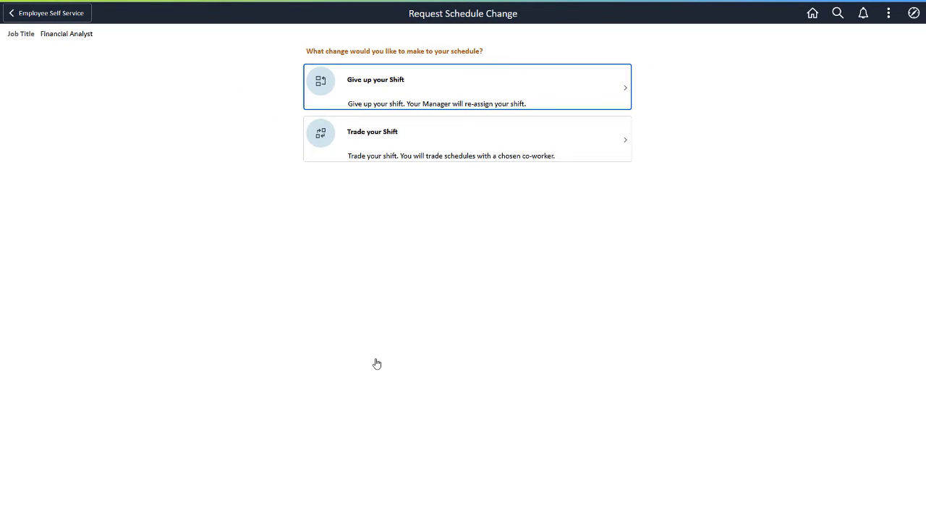
# Submit a Give up your Shift request for 10/12/2022, then start another schedule change request.
pyautogui.click(434, 95)
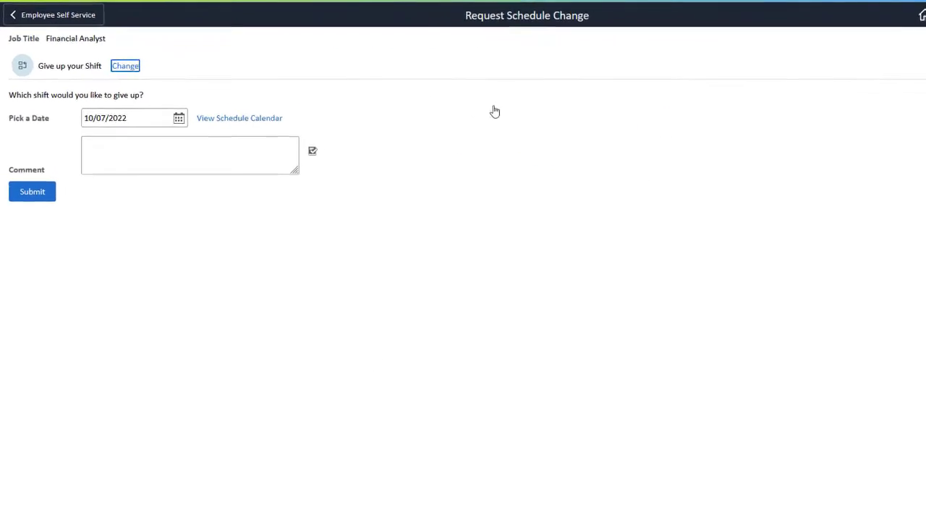
pyautogui.click(179, 118)
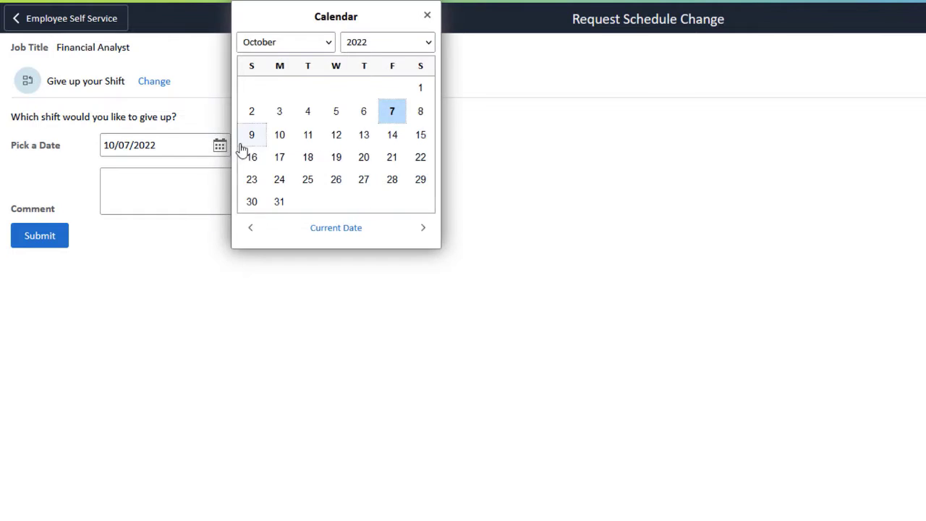
pyautogui.click(336, 137)
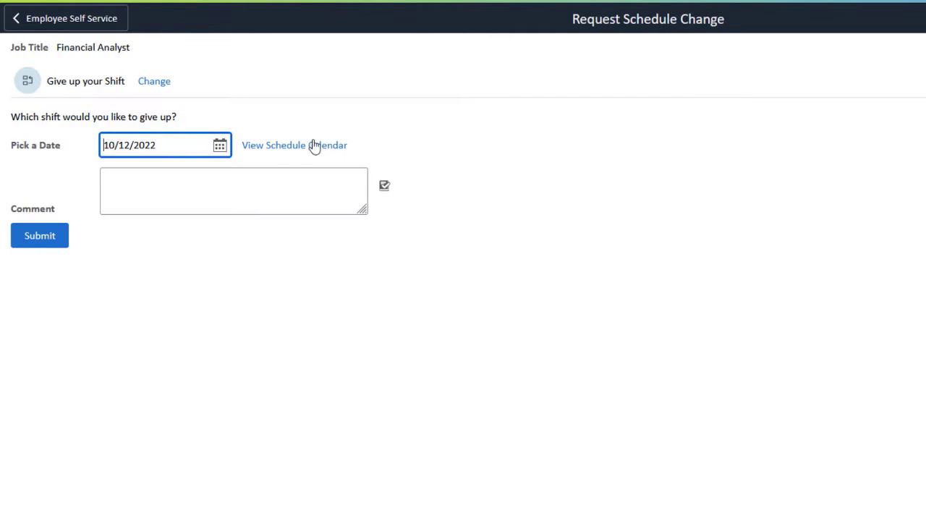
pyautogui.click(41, 236)
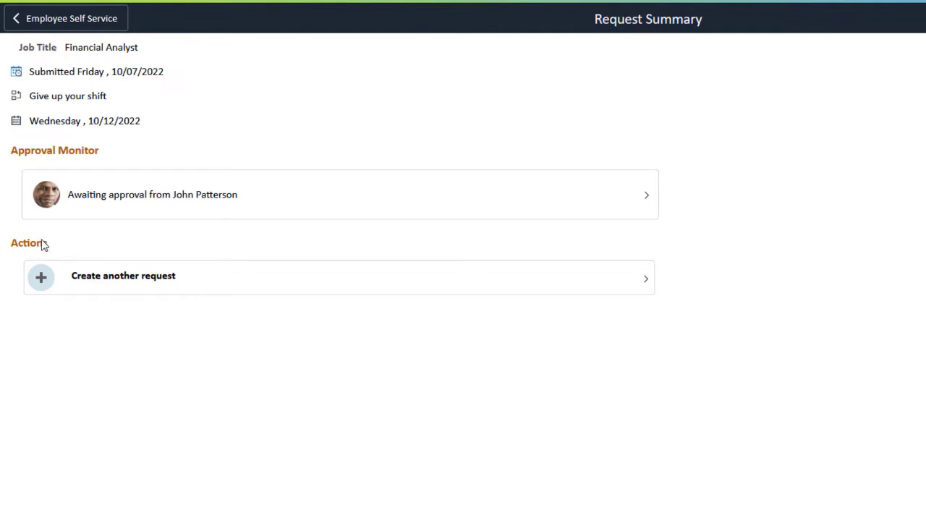
pyautogui.click(60, 285)
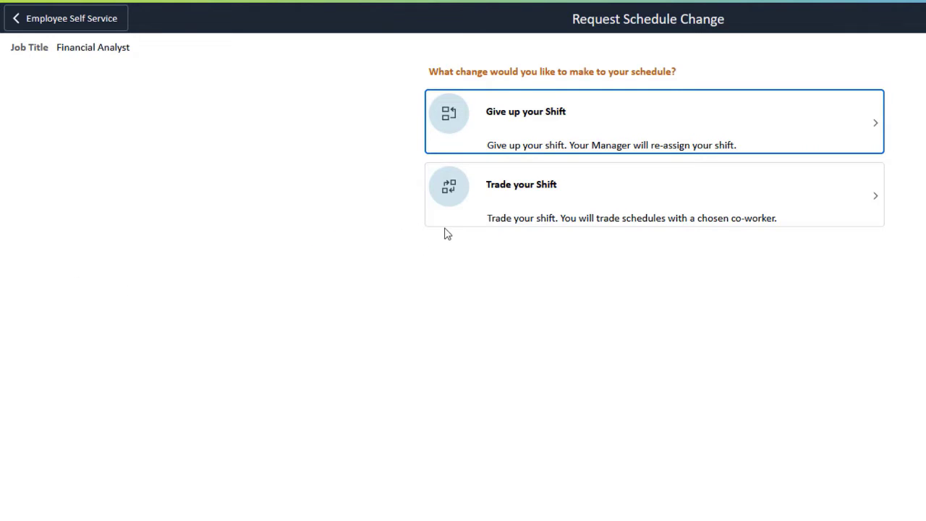
# Start a Trade your Shift request from 10/17/2022 to 10/18/2022 and continue to replacement options.
pyautogui.click(462, 206)
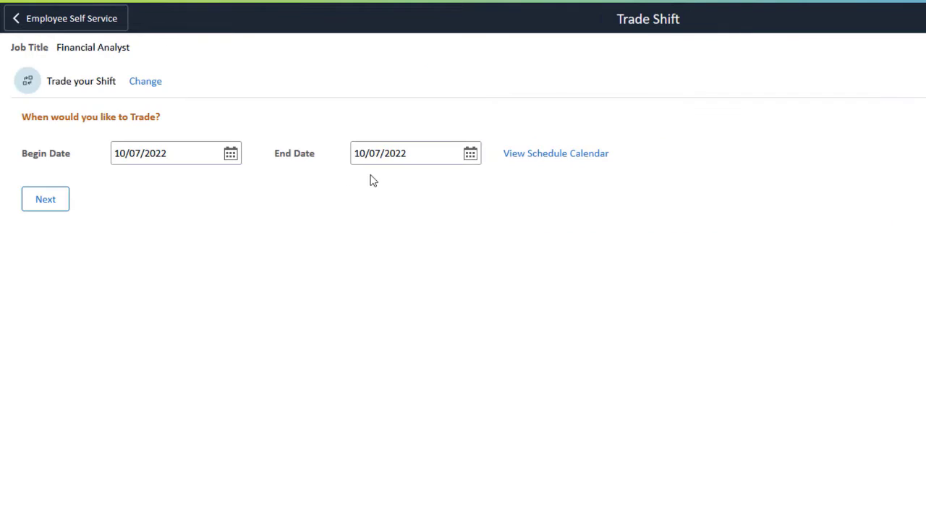
pyautogui.click(230, 154)
pyautogui.click(290, 155)
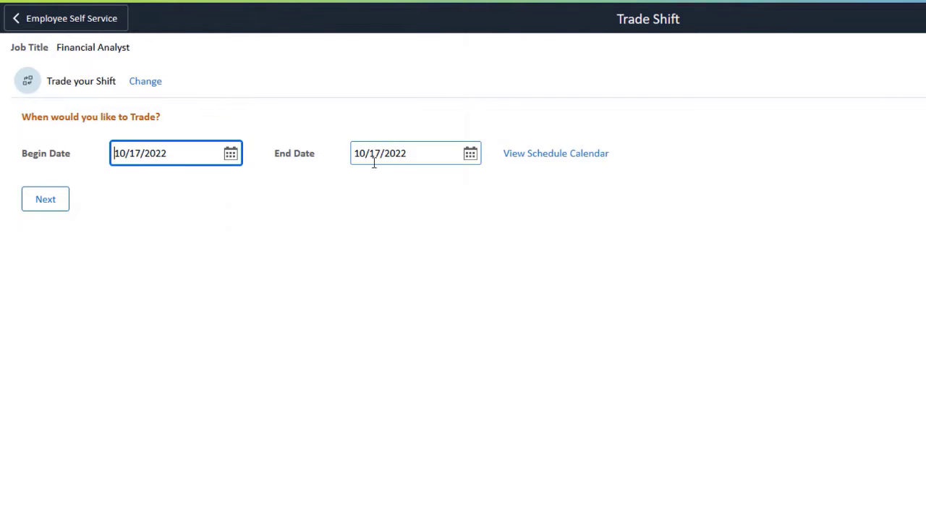
pyautogui.click(471, 159)
pyautogui.click(557, 158)
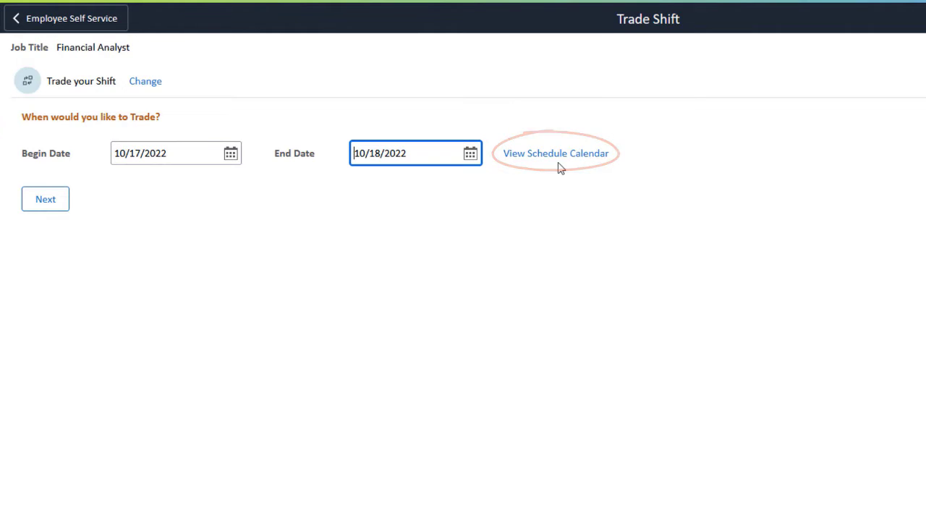
pyautogui.click(55, 200)
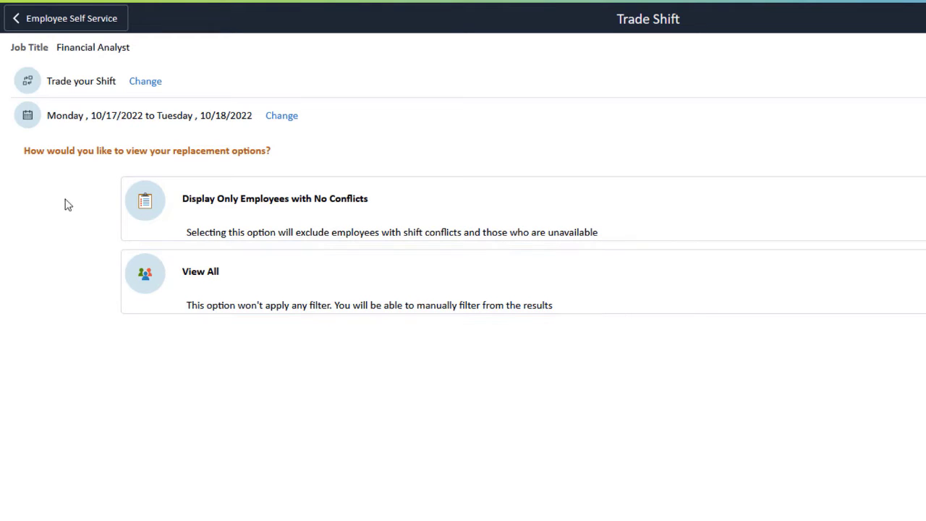
# Request a trade with the fourth Billing Specialist, commenting 'Request to swap shifts for the day.'.
pyautogui.click(141, 207)
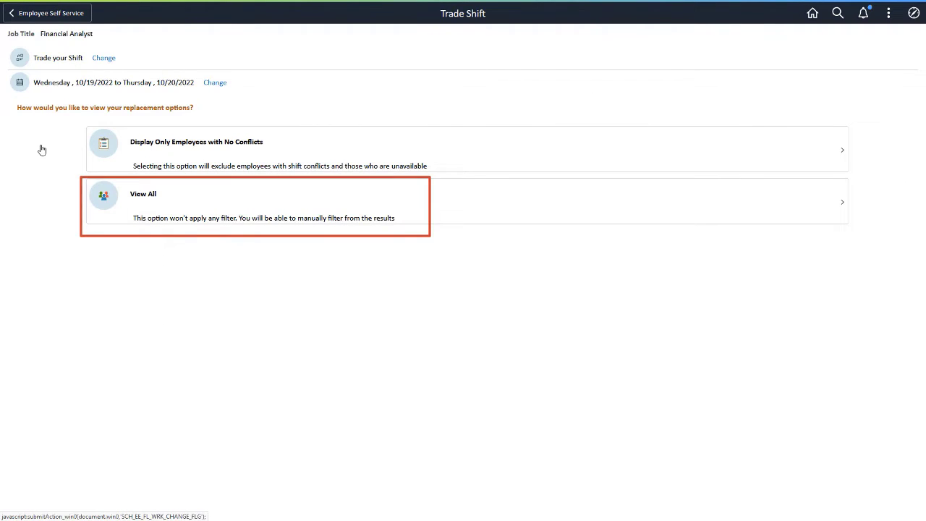
pyautogui.click(109, 198)
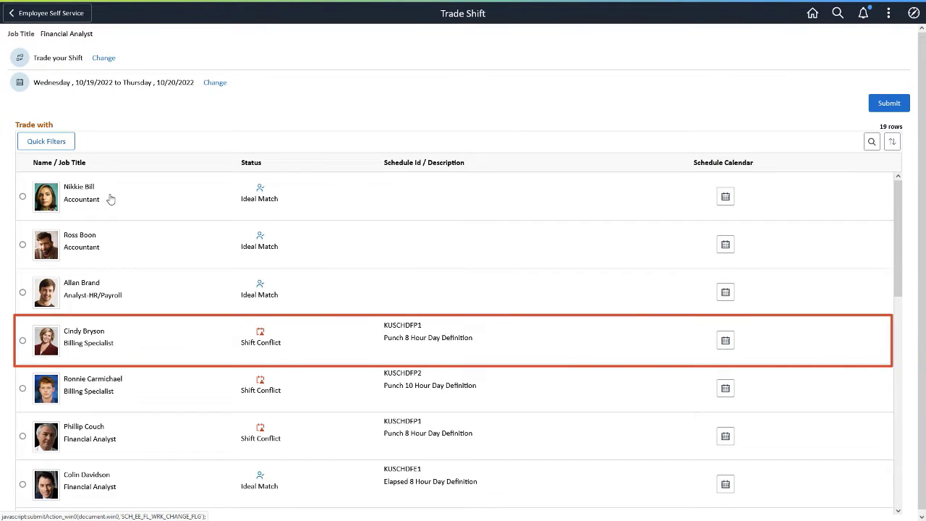
pyautogui.click(22, 340)
pyautogui.click(886, 105)
pyautogui.write('R')
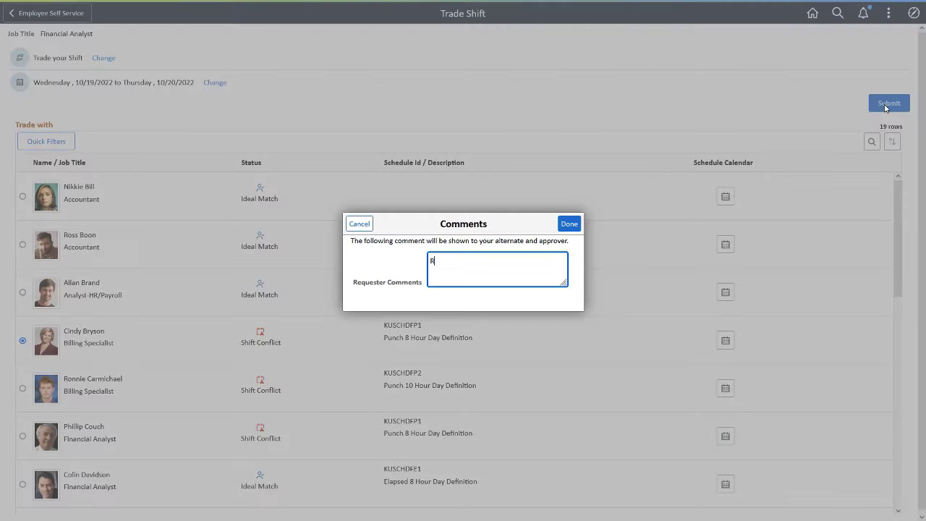
pyautogui.write('equest to swap shifts for the day.')
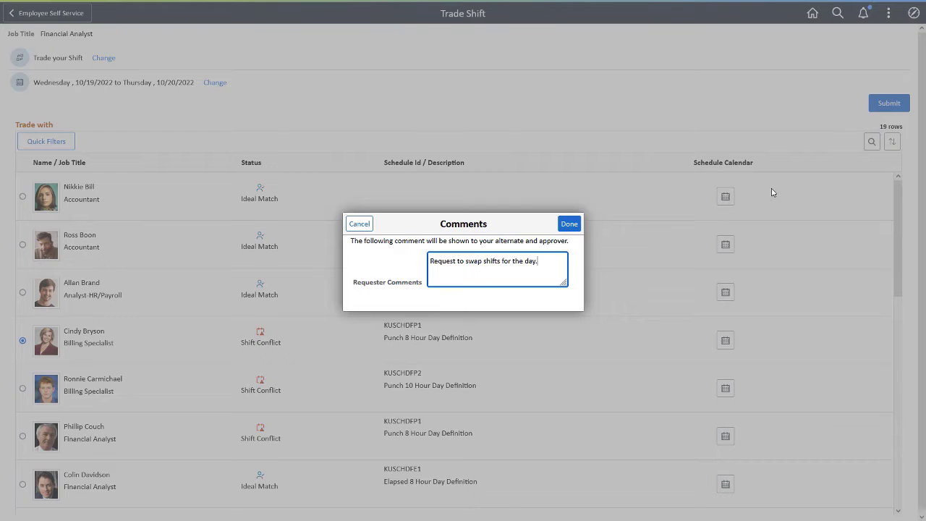
pyautogui.click(569, 224)
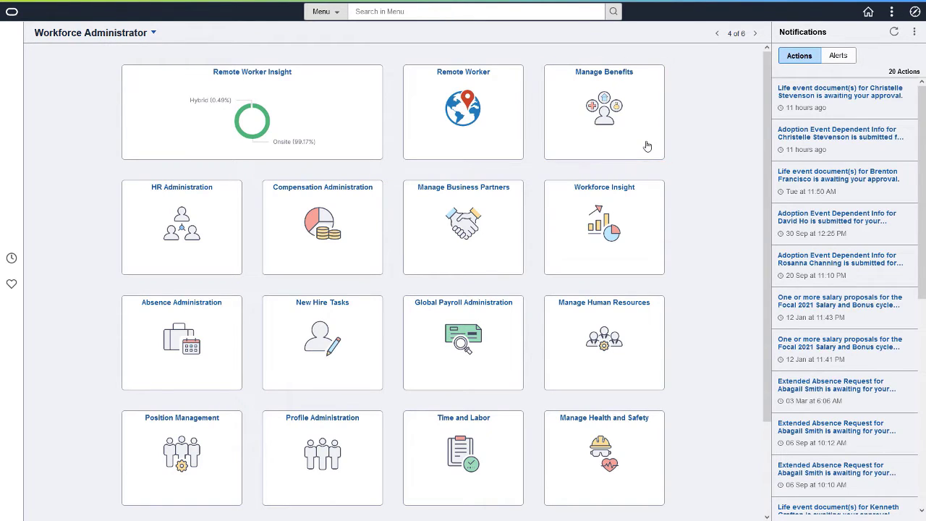
# Go to Manage Benefits and open the Life Events Insights dashboard.
pyautogui.click(647, 146)
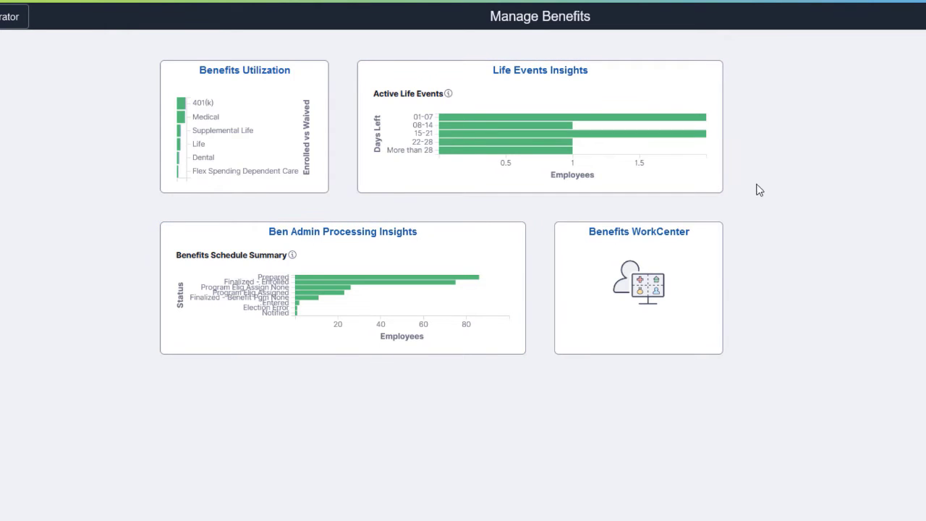
pyautogui.click(715, 176)
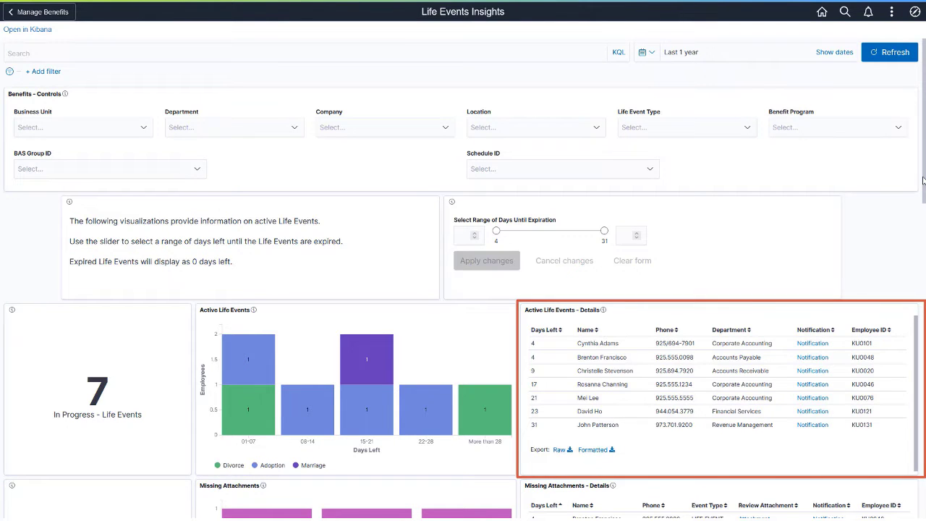
# Scroll the dashboard down to the Missing Attachments and Pending Approvals panels.
pyautogui.moveTo(922, 181); pyautogui.dragTo(924, 275)
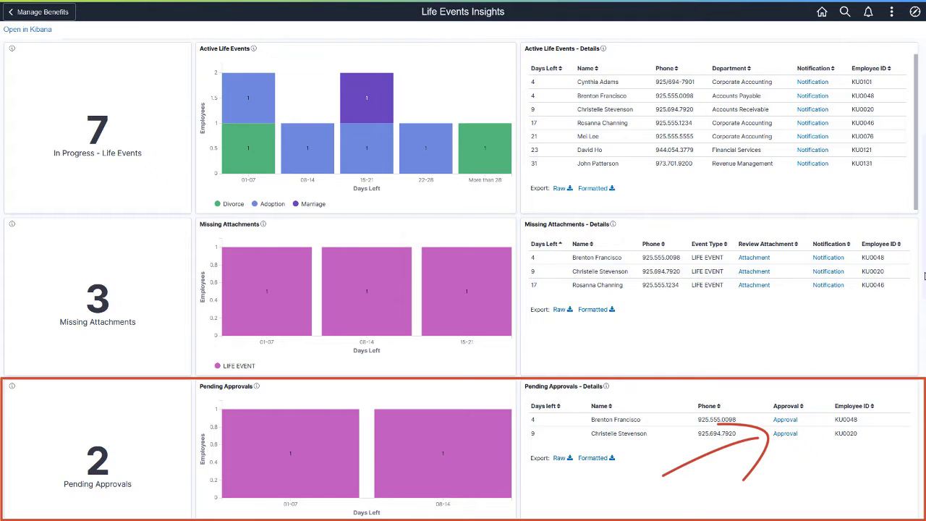
# Scroll down to EOI Proofs Missing and filter the dashboard to Marriage life events.
pyautogui.scroll(-5, 924, 275)
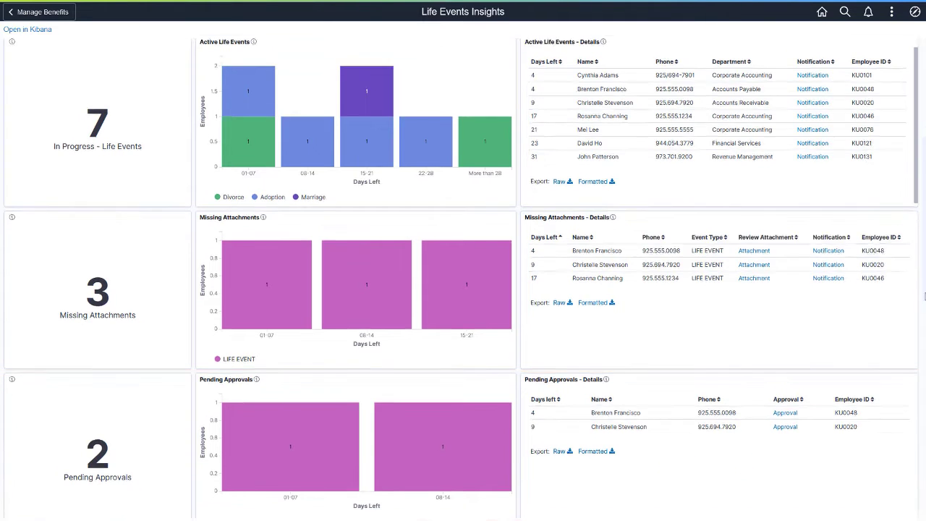
pyautogui.scroll(-3, 924, 406)
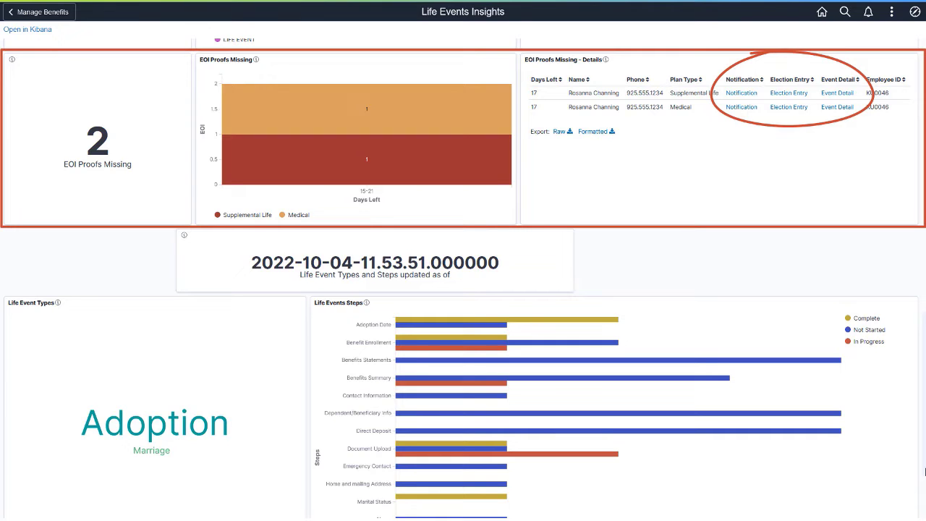
pyautogui.scroll(-1, 924, 471)
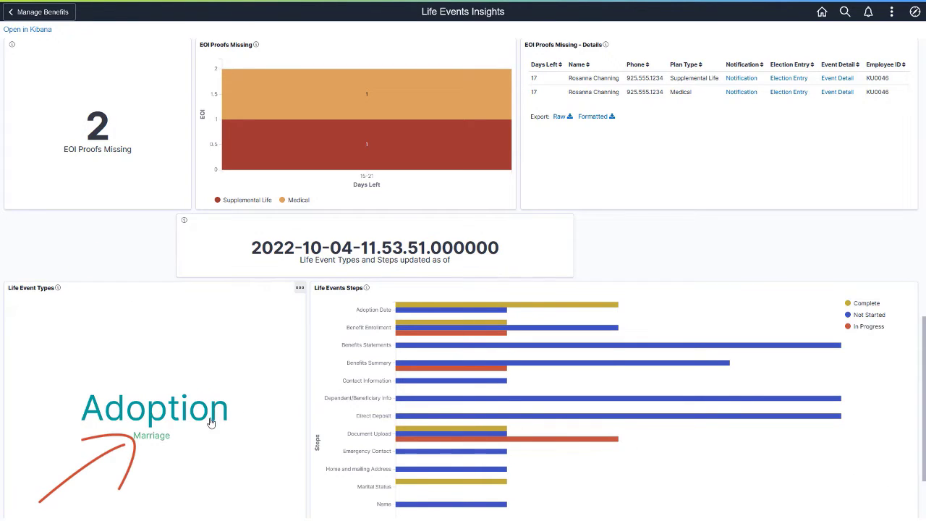
pyautogui.click(152, 436)
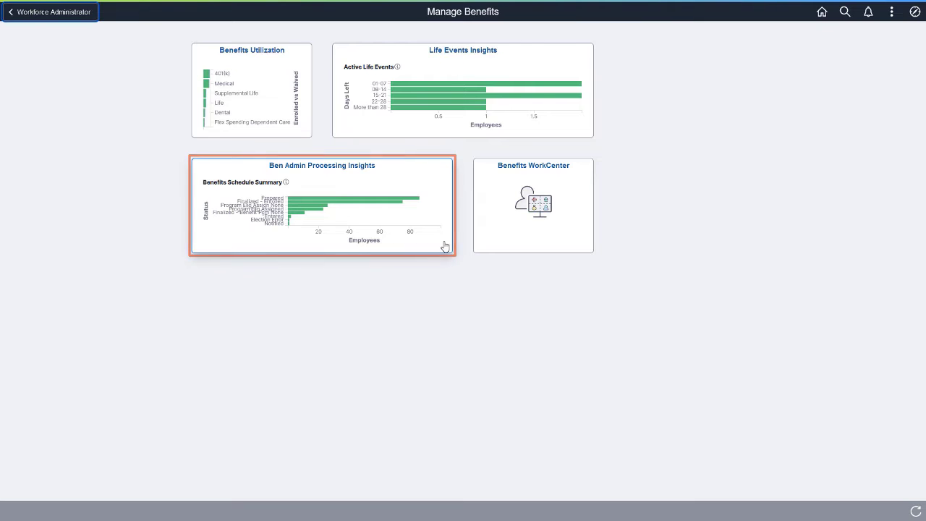
# In Ben Admin Processing Insights, filter to Open Enrollment 2023, then remove that filter.
pyautogui.click(445, 246)
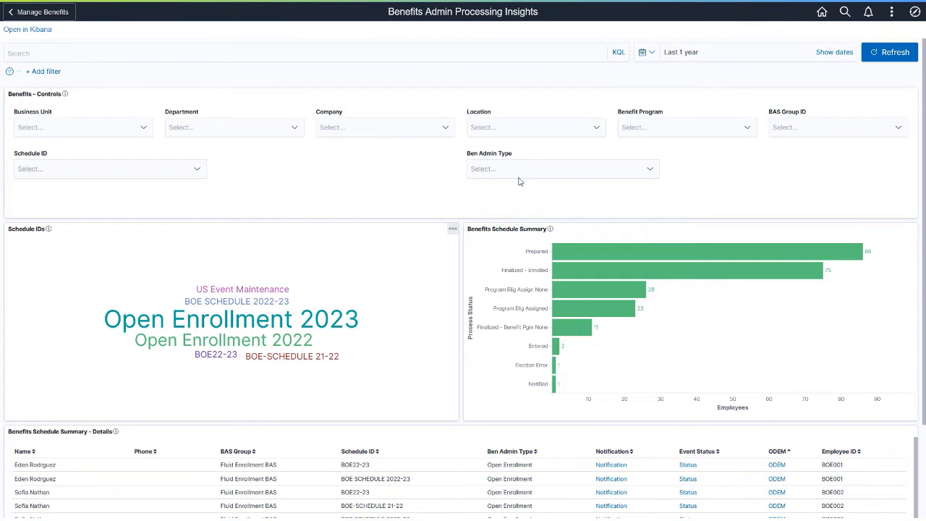
pyautogui.click(341, 323)
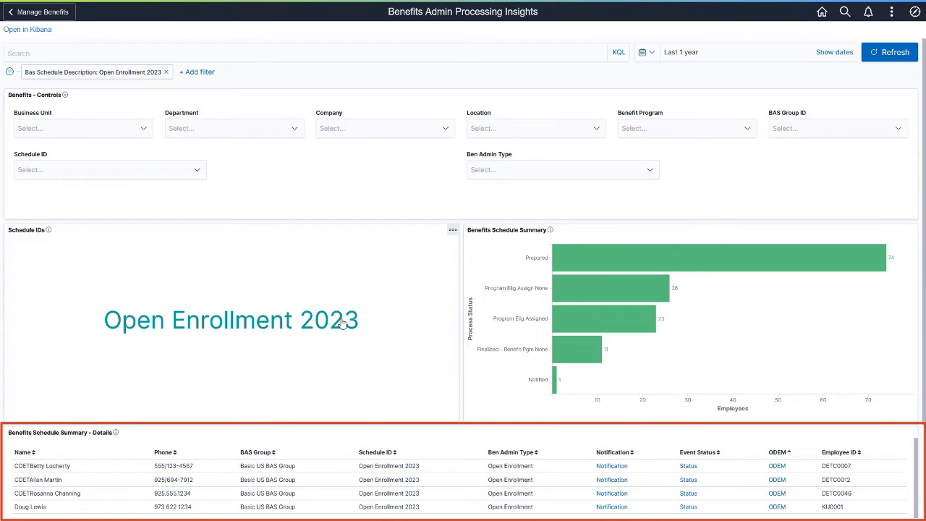
pyautogui.click(166, 74)
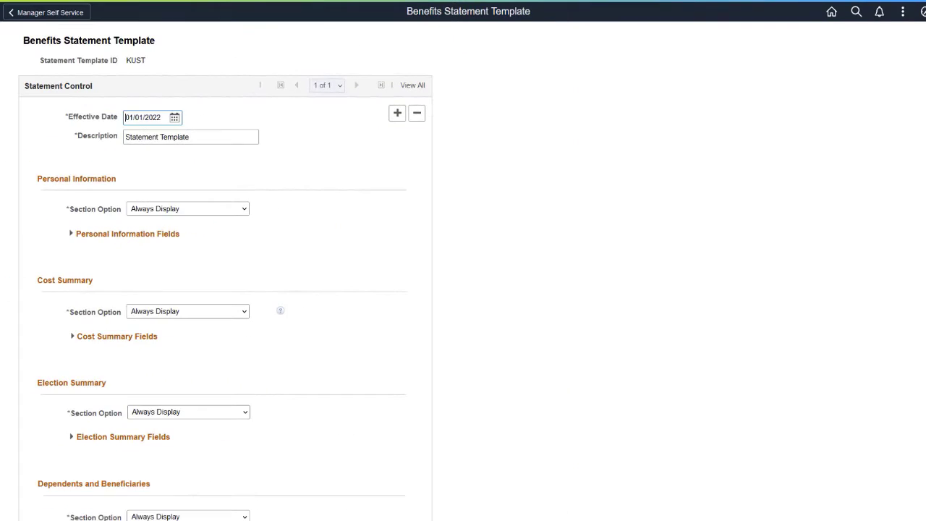
# Switch the Personal Information section to Never Display, then back to Always Display.
pyautogui.scroll(-5, 225, 271)
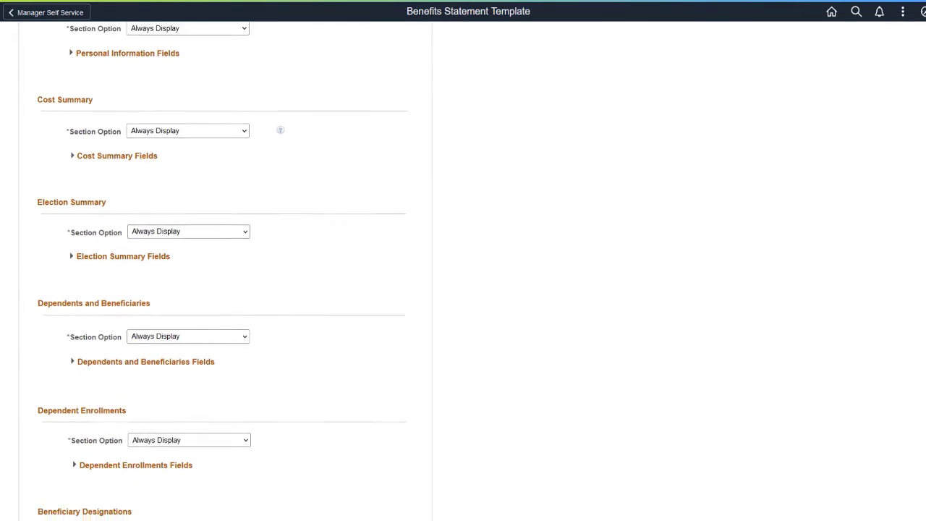
pyautogui.scroll(-1, 225, 271)
pyautogui.scroll(5, 225, 271)
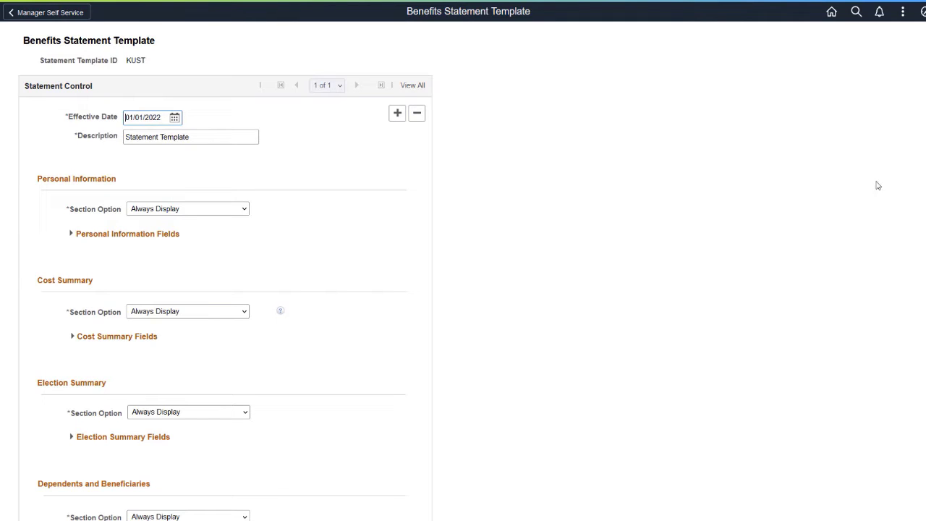
pyautogui.click(245, 209)
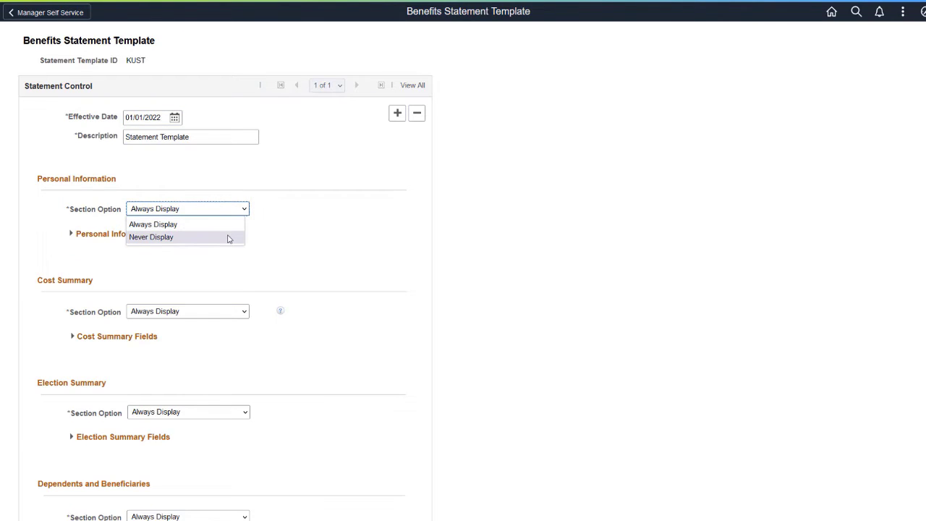
pyautogui.click(228, 238)
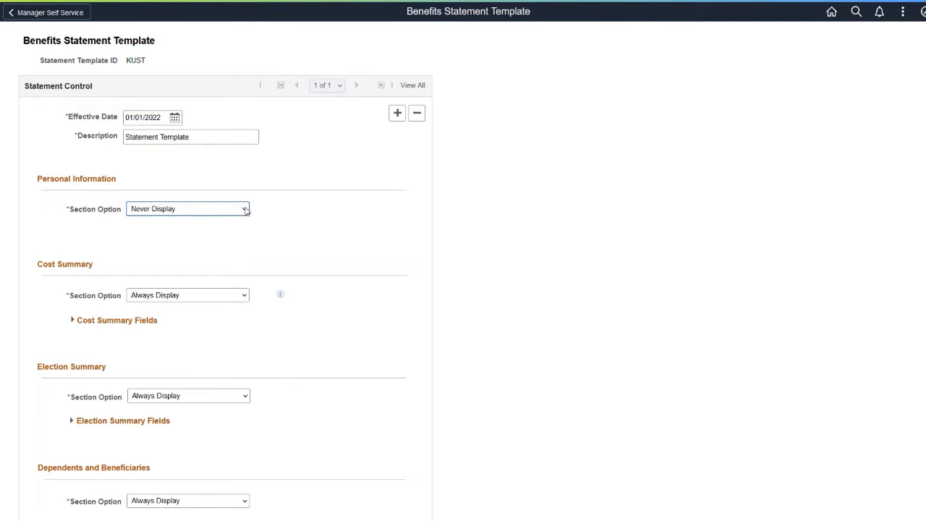
pyautogui.click(245, 209)
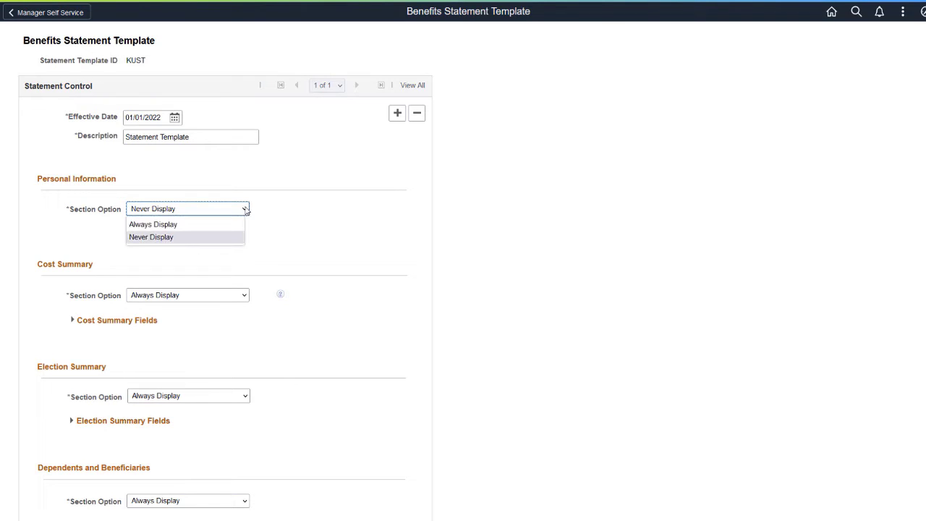
pyautogui.click(208, 228)
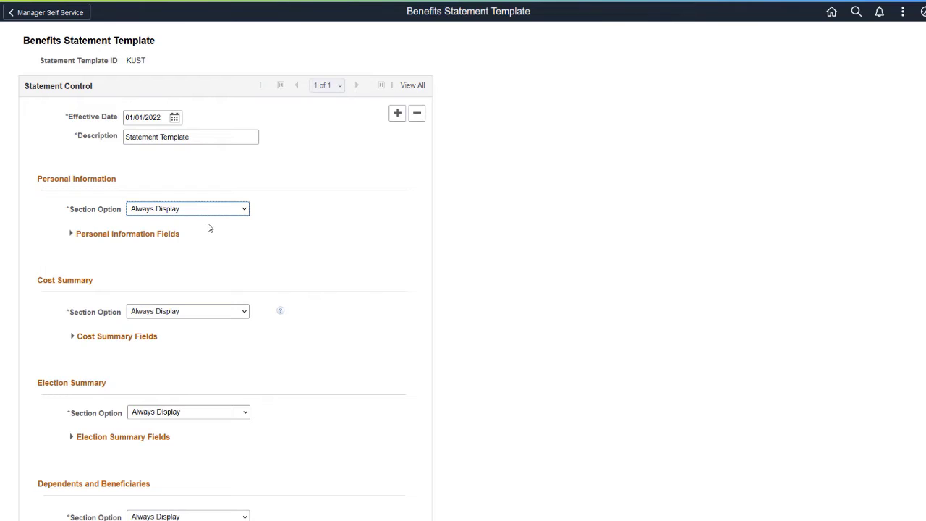
# Expand the Personal Information fields and open the Beneficiary Designations display choices.
pyautogui.click(71, 234)
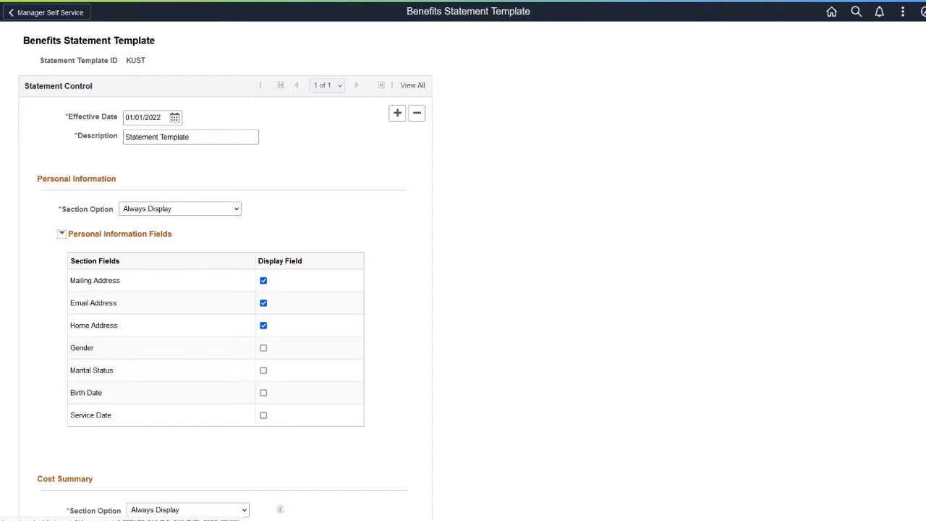
pyautogui.scroll(-3, 71, 238)
pyautogui.scroll(-4, 316, 359)
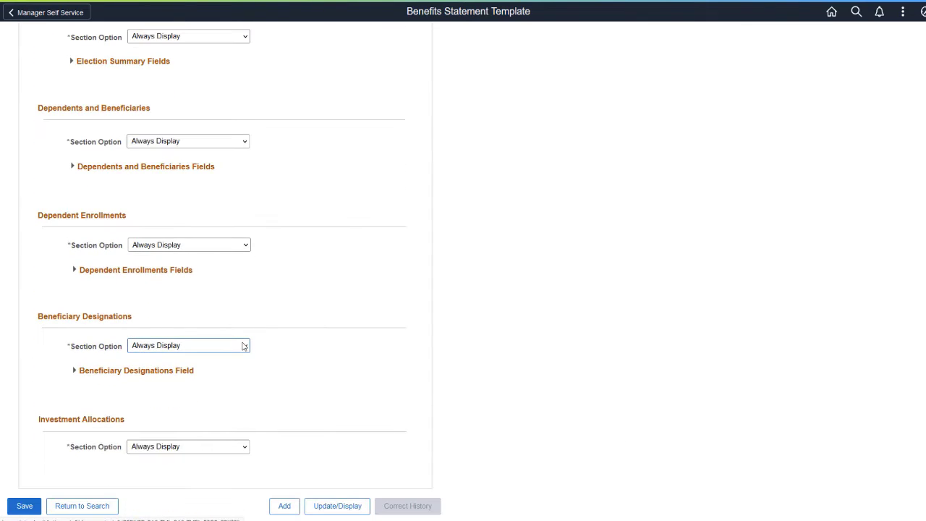
pyautogui.click(244, 346)
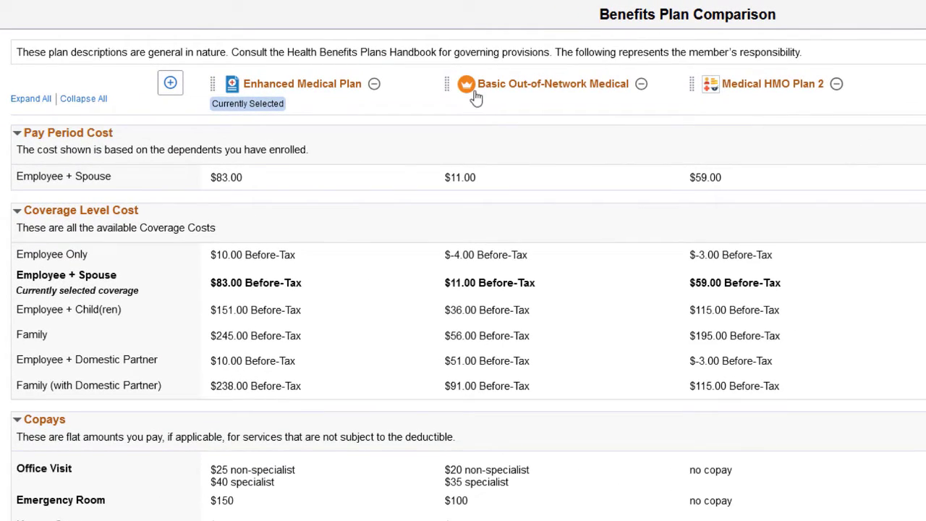
# Move Basic Out-of-Network Medical before Enhanced Medical Plan and scroll through the comparison.
pyautogui.moveTo(471, 91); pyautogui.dragTo(283, 83)
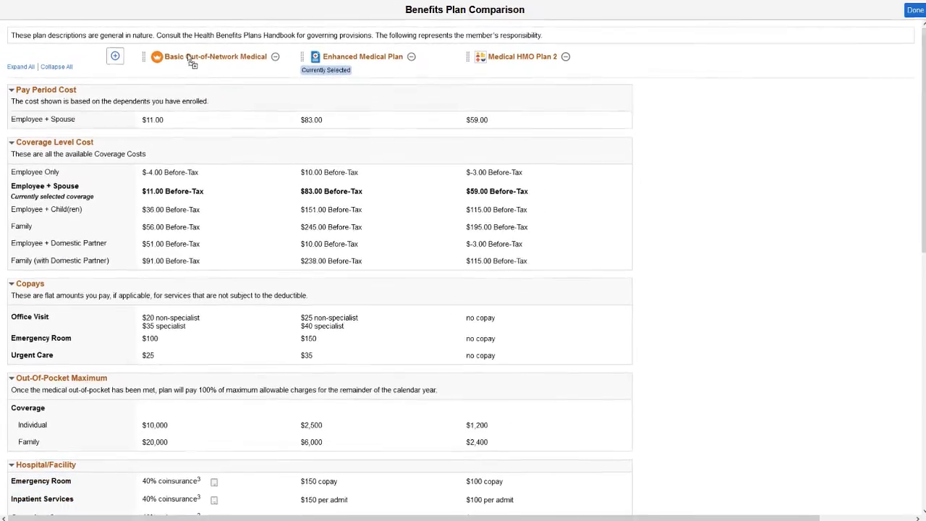
pyautogui.scroll(-3, 924, 206)
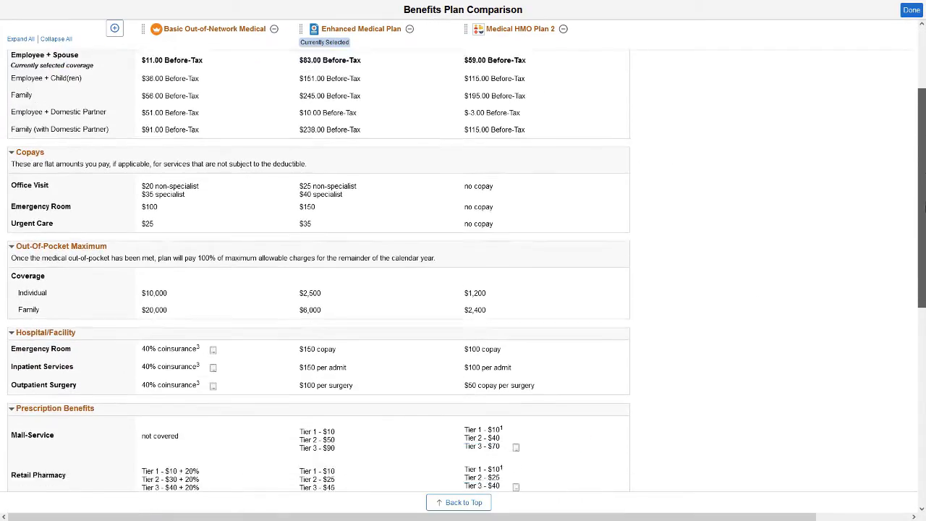
pyautogui.scroll(-3, 924, 206)
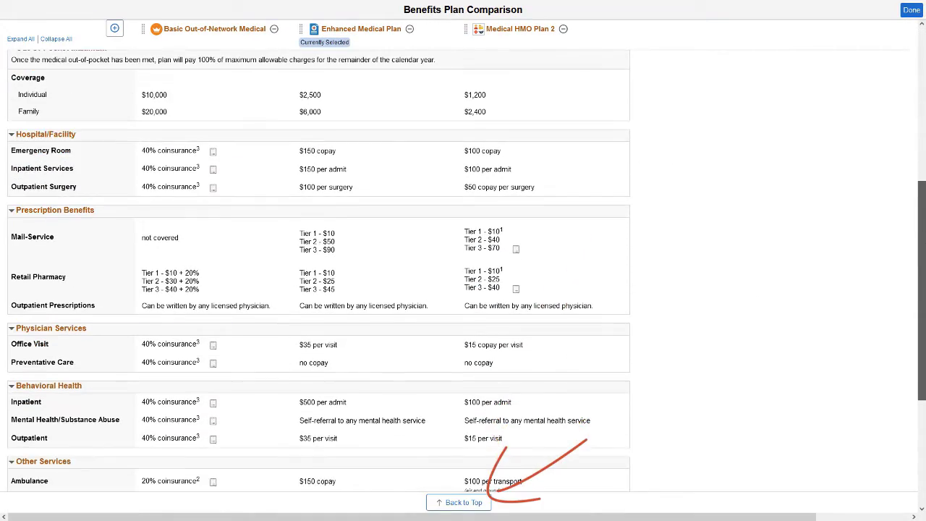
pyautogui.scroll(-1, 923, 206)
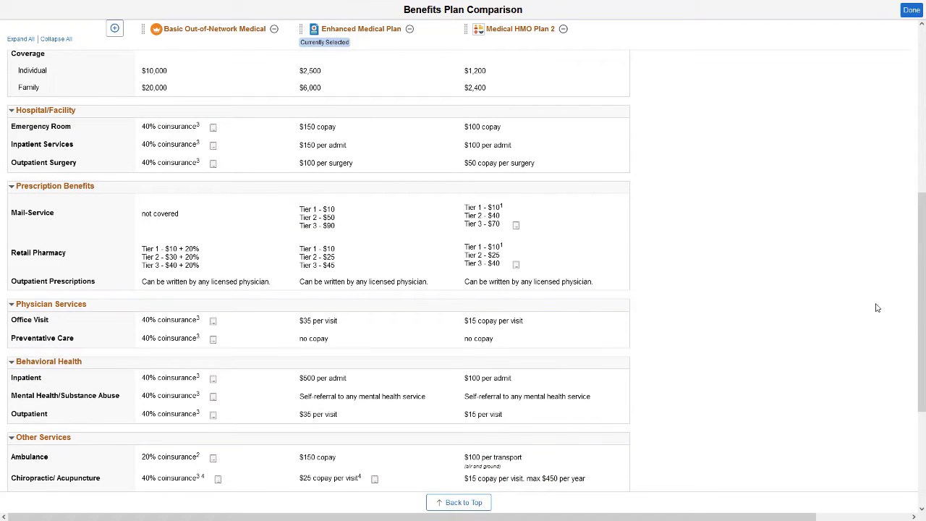
pyautogui.click(516, 228)
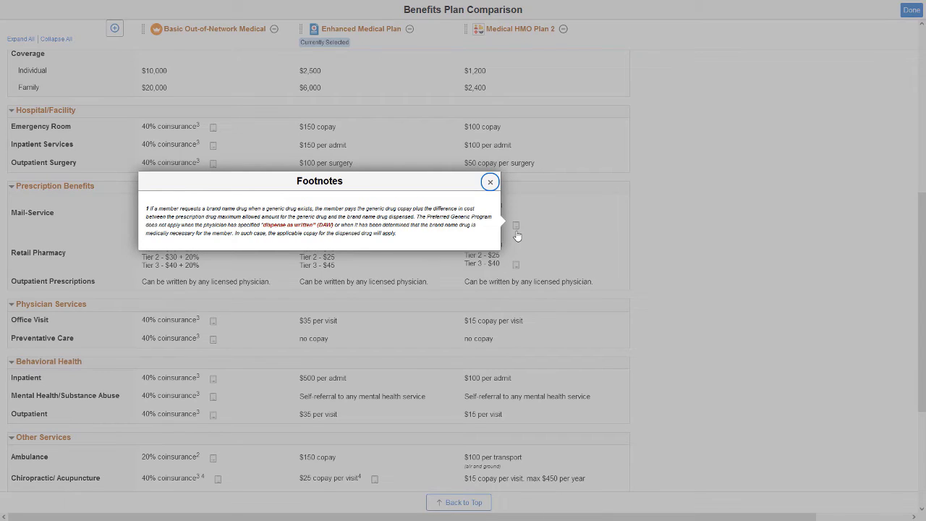
pyautogui.click(490, 181)
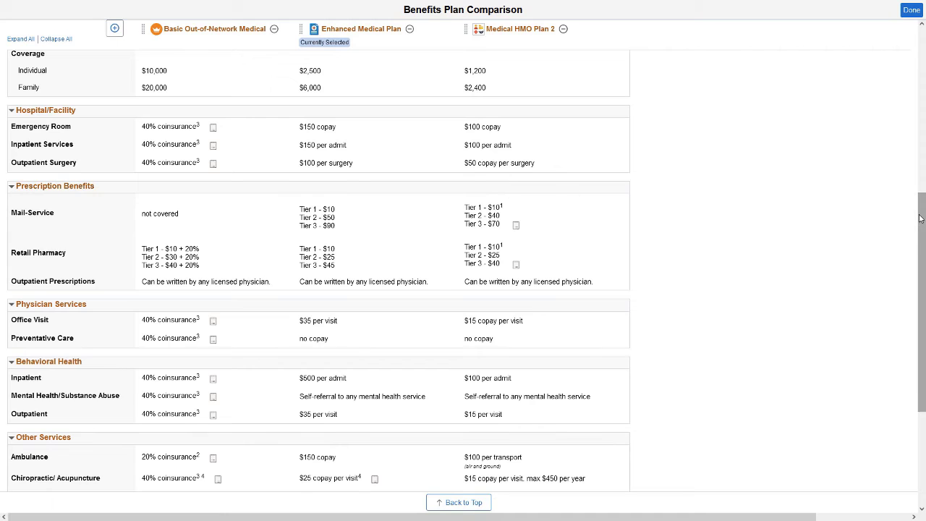
pyautogui.moveTo(920, 218); pyautogui.dragTo(911, 47)
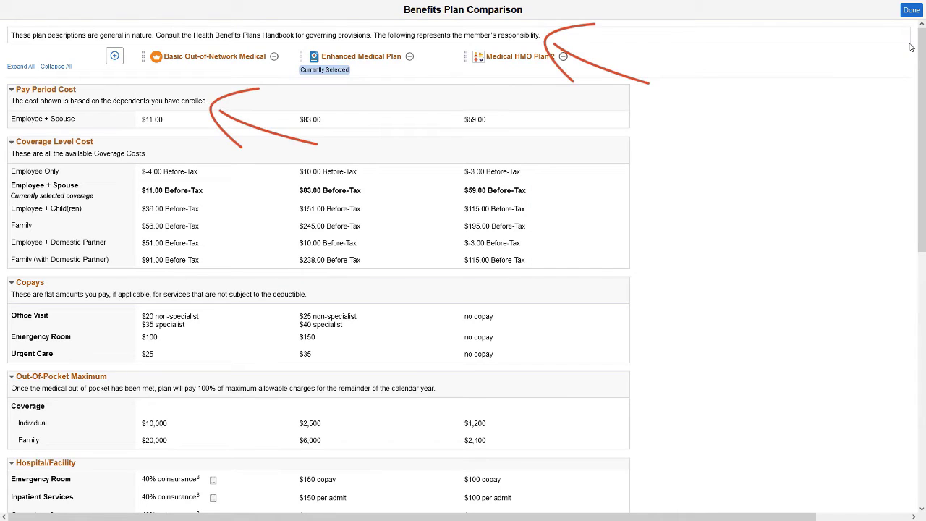
# Scroll down the Calculate Absence run page toward the Debug and Tuning Options.
pyautogui.moveTo(922, 87); pyautogui.dragTo(923, 353)
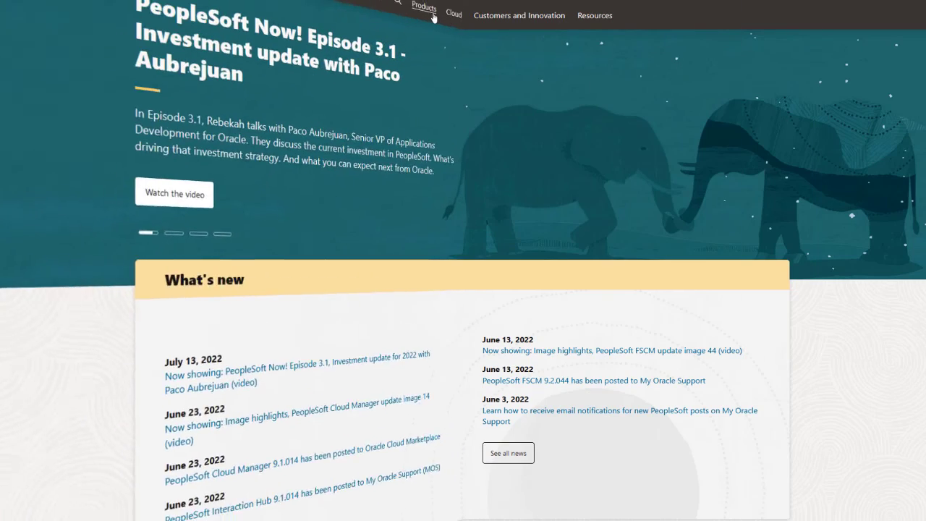
pyautogui.click(424, 22)
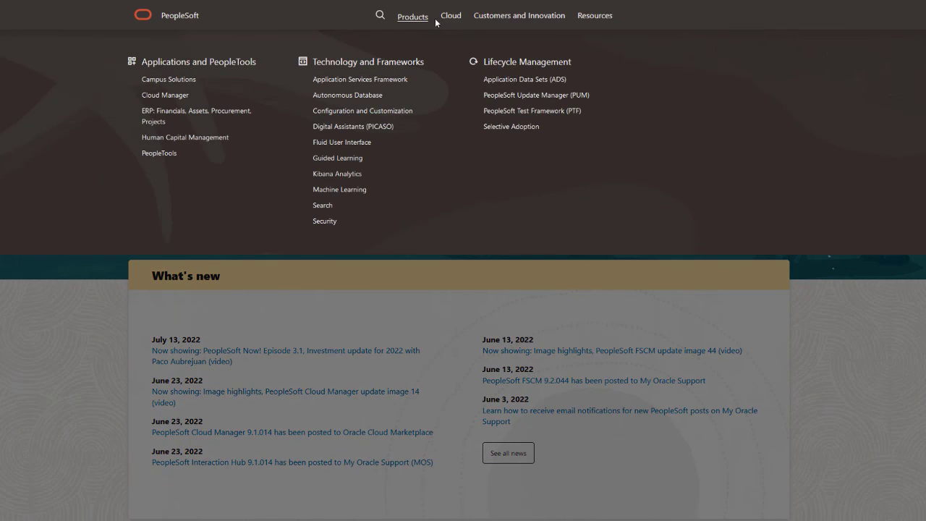
pyautogui.click(456, 21)
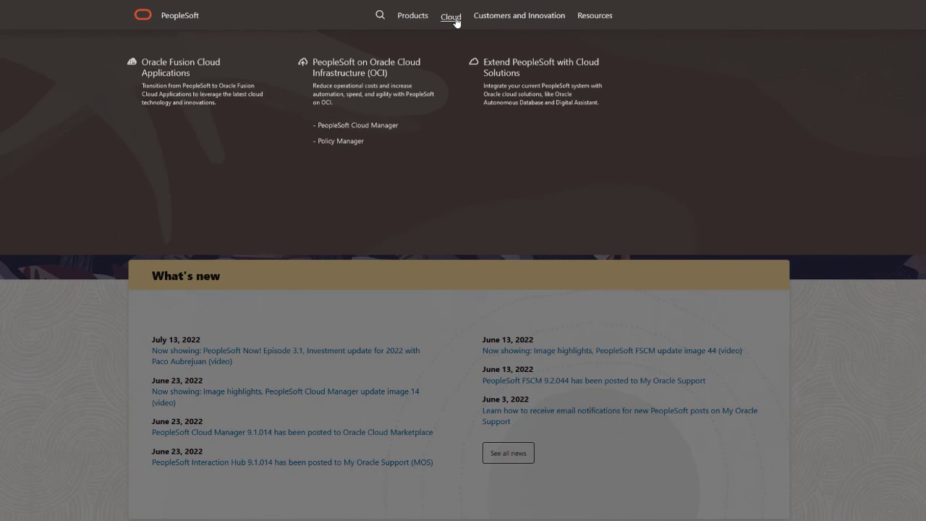
pyautogui.click(498, 22)
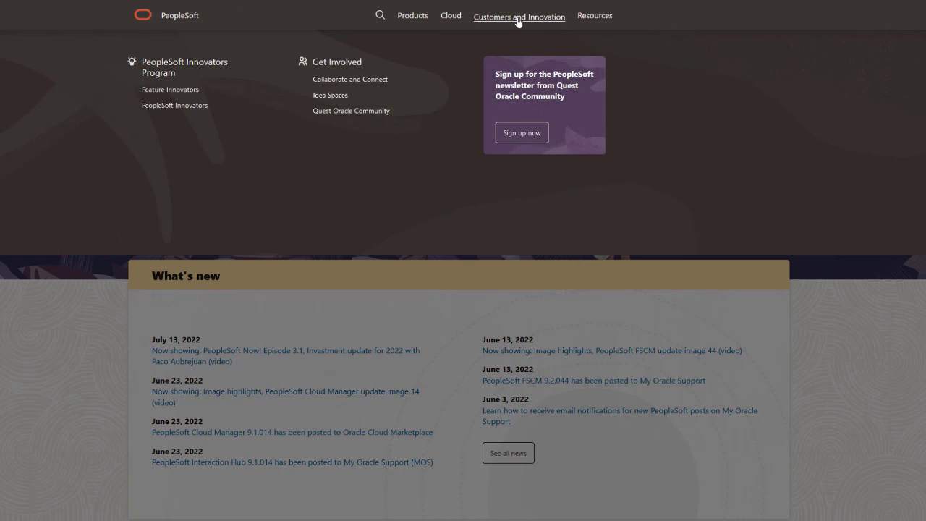
pyautogui.click(590, 20)
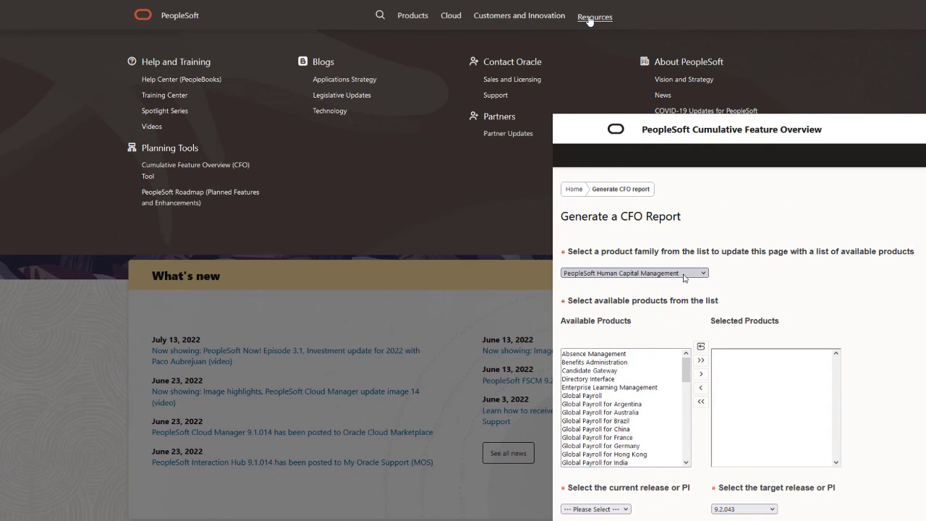
pyautogui.click(589, 20)
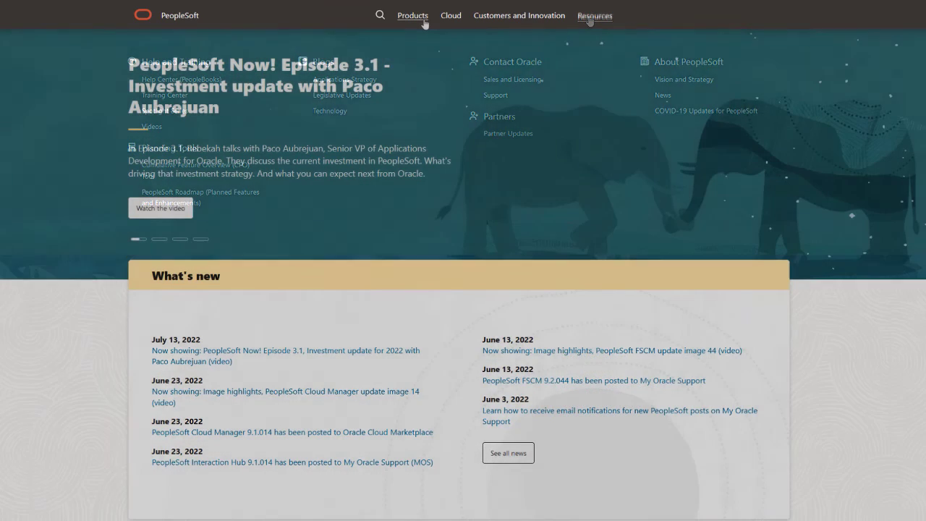